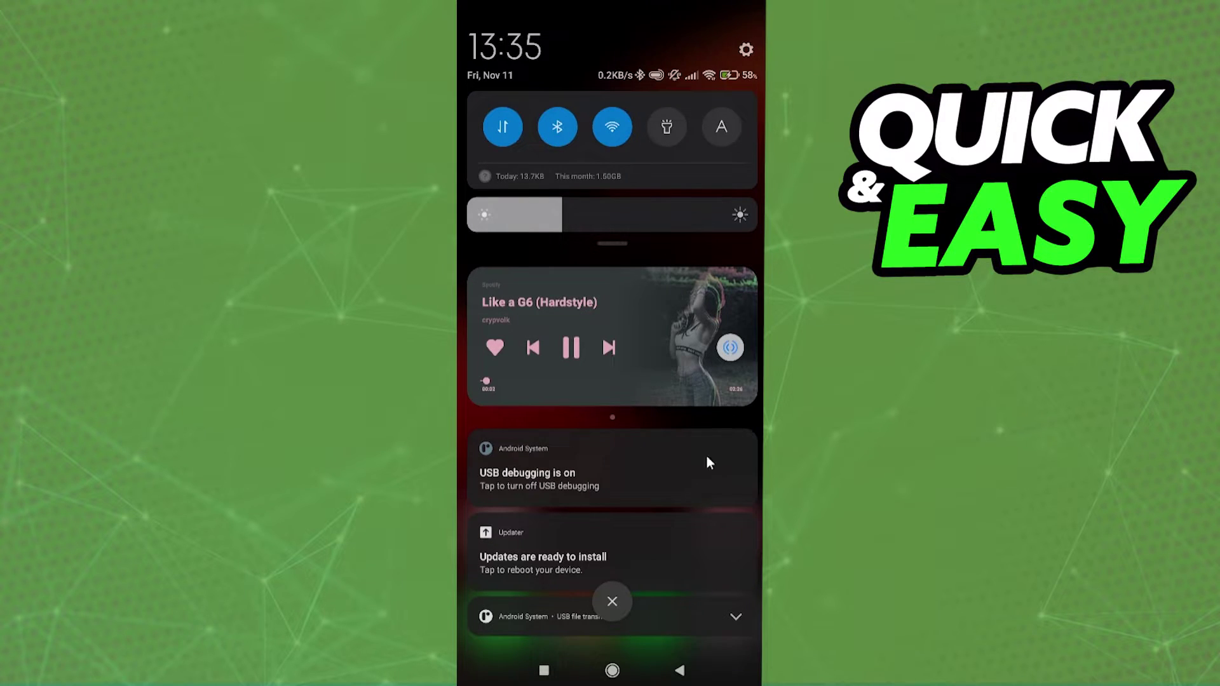
Play the YouTube video, then pull down the shade to confirm Like a G6 (Hardstyle) is paused.
left_click_drag(688, 558, 689, 183)
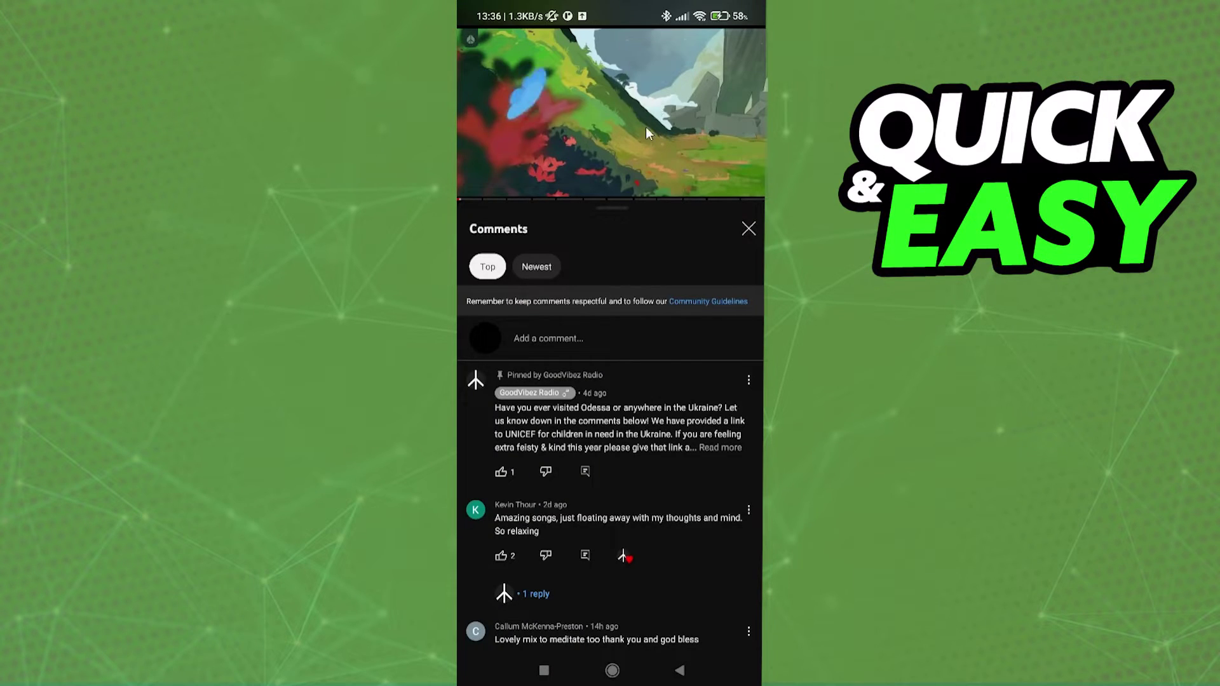
left_click(633, 168)
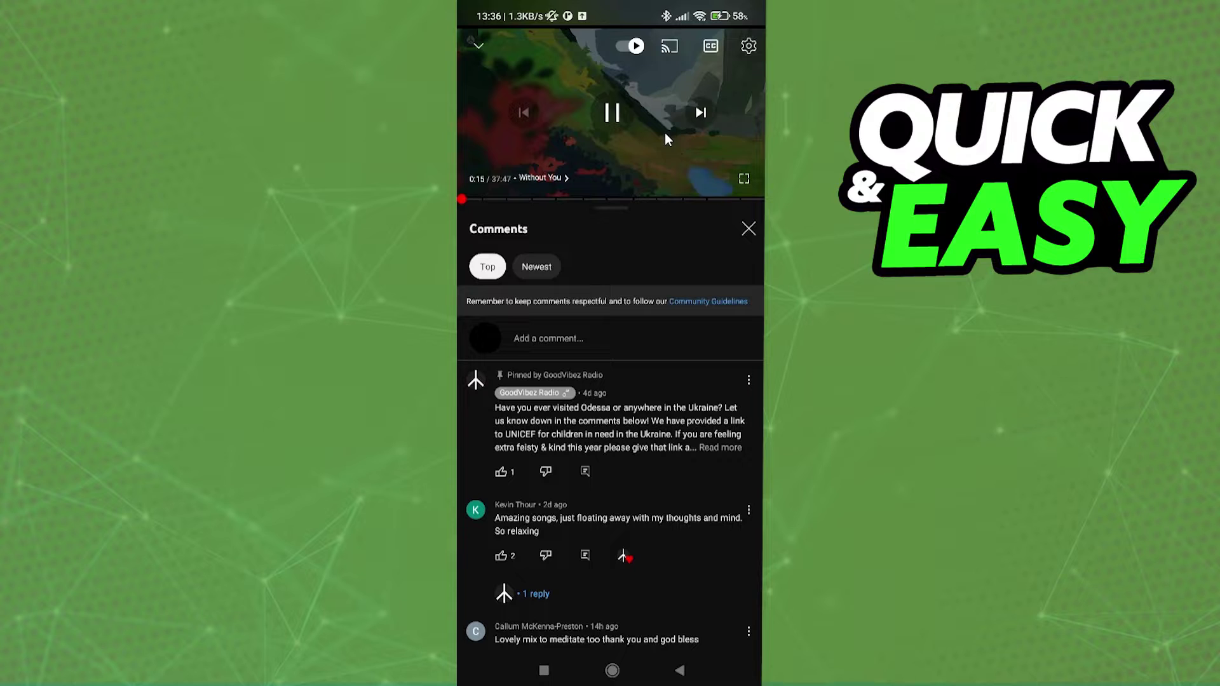
left_click_drag(632, 13, 610, 354)
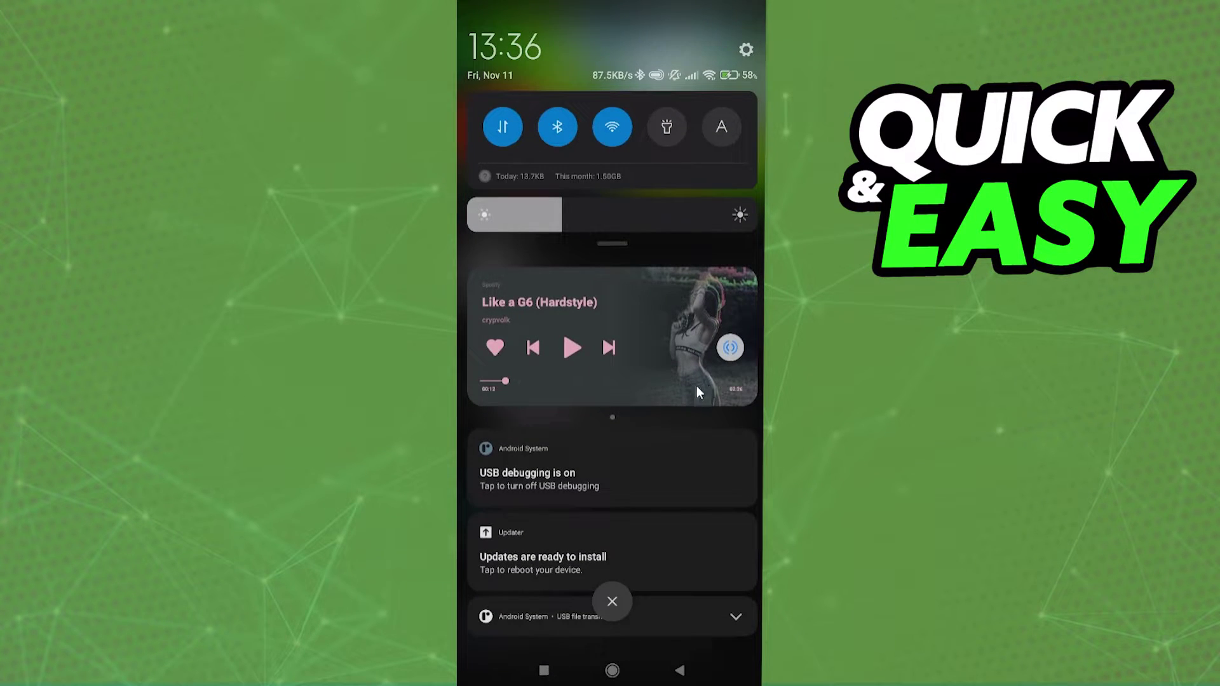
Resume Like a G6 (Hardstyle) from the shade, then replay the video and confirm Spotify paused.
left_click(565, 339)
left_click_drag(565, 337, 683, 113)
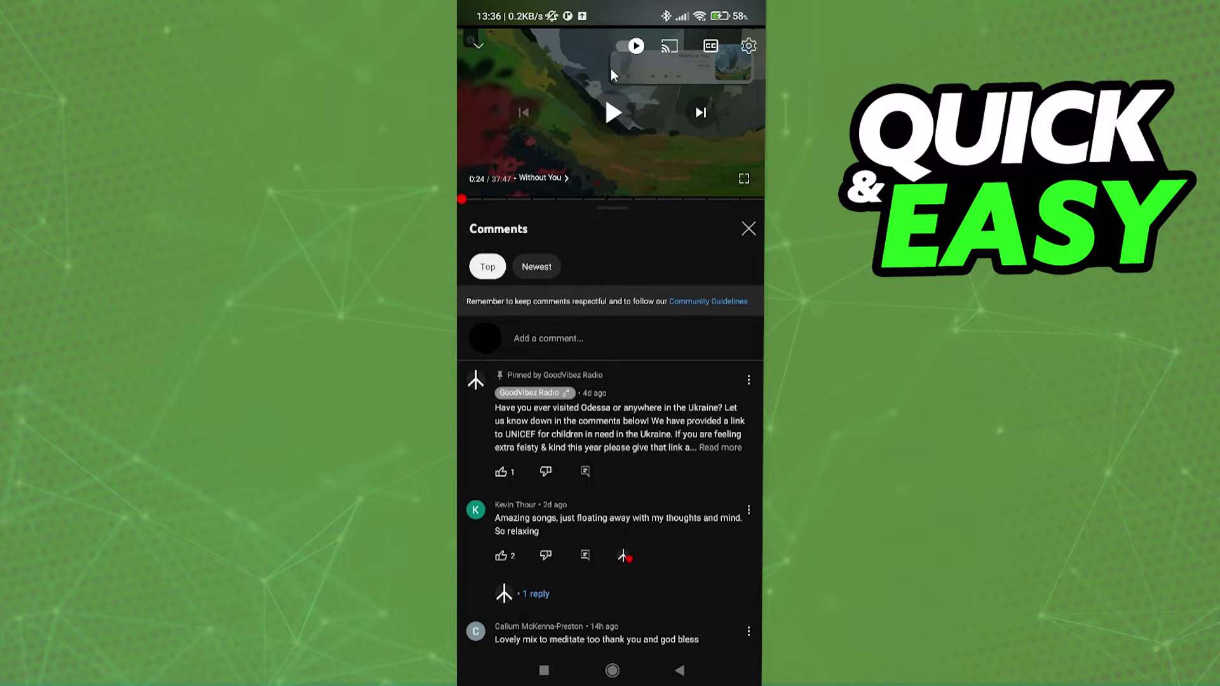
left_click(613, 125)
left_click_drag(603, 15, 598, 330)
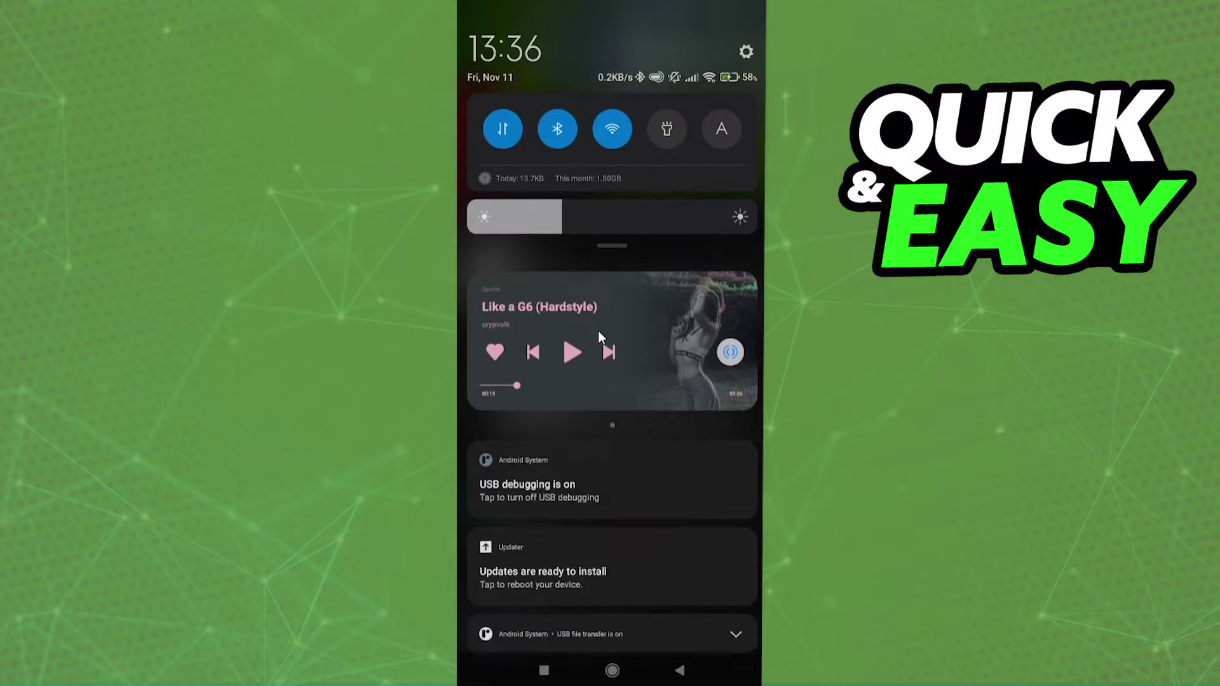
left_click_drag(622, 169, 626, 131)
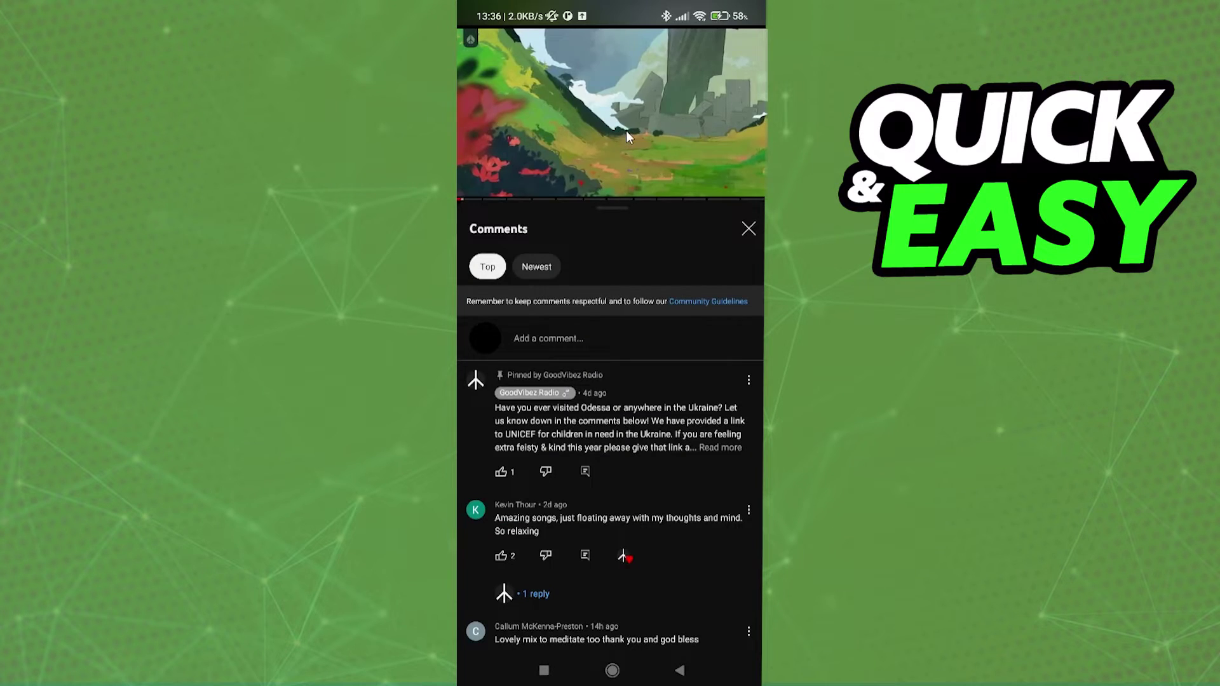
left_click(626, 131)
left_click(666, 123)
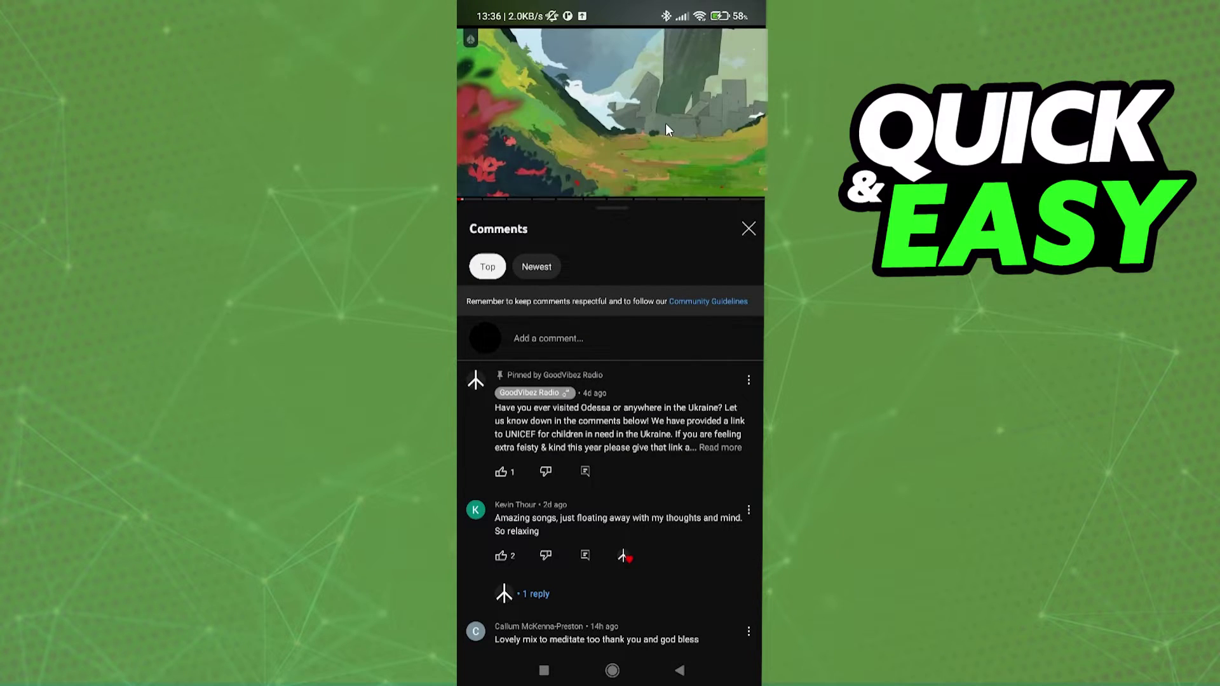